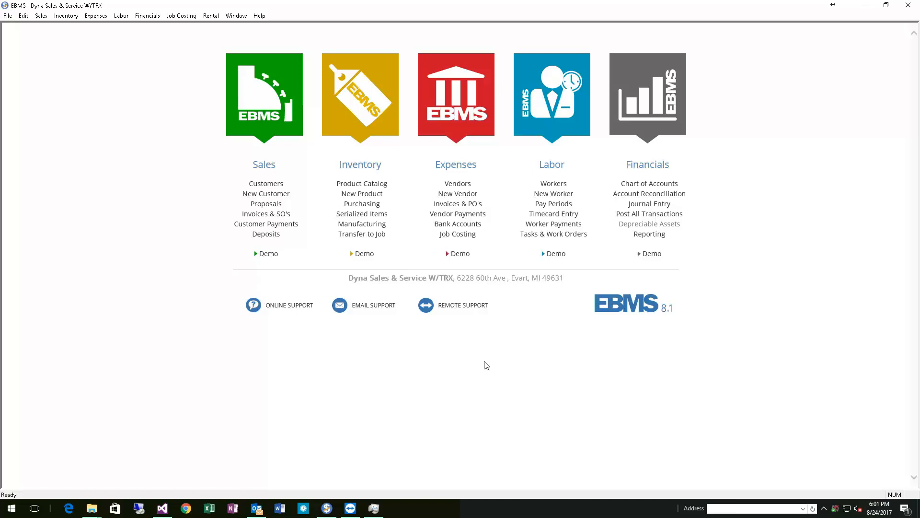
left_click(67, 17)
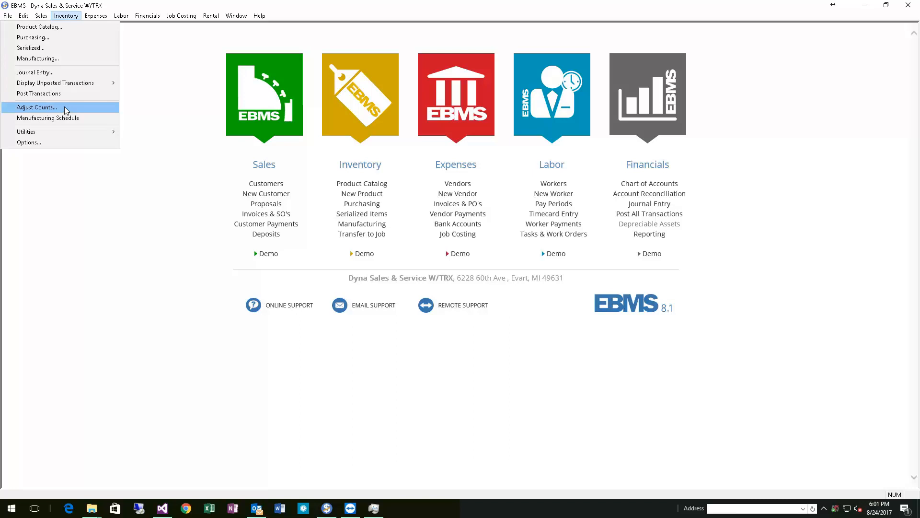
left_click(164, 200)
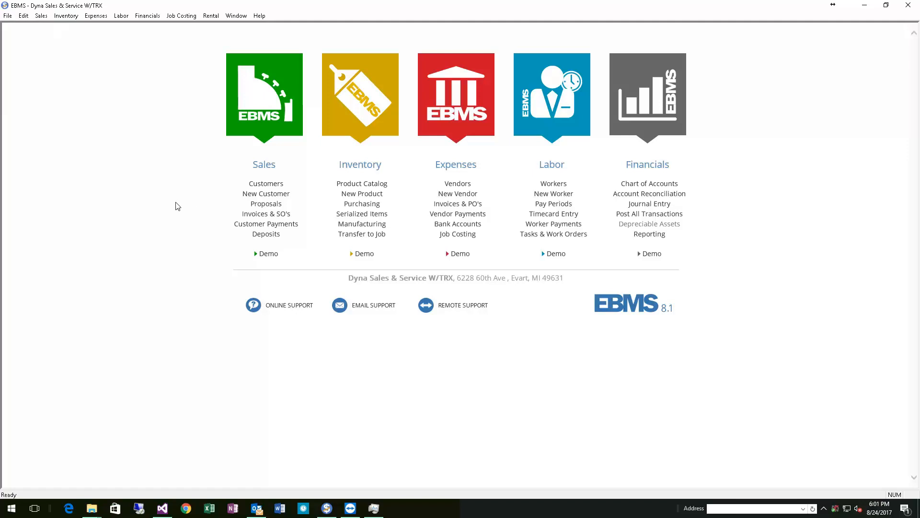
Browse the product catalog to Bandmills > Parts > Blades and view the count details of product BANBLA132
left_click(376, 111)
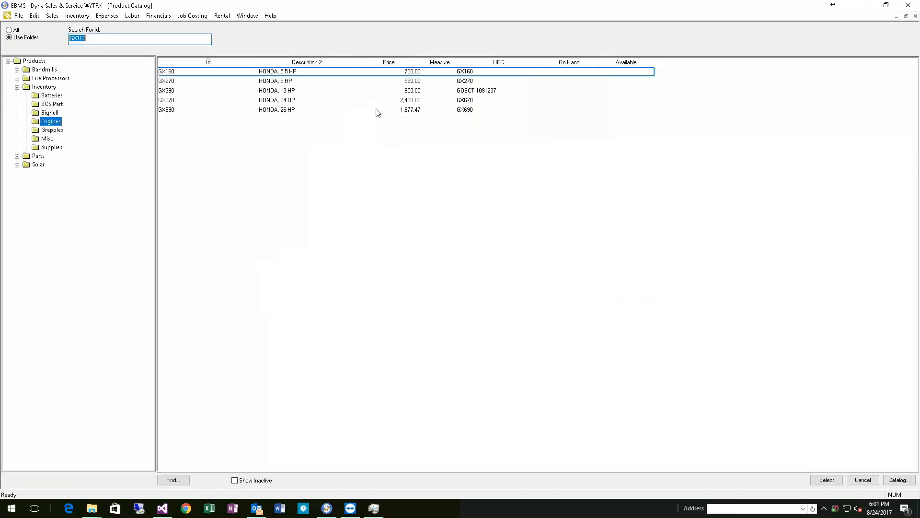
double_click(45, 70)
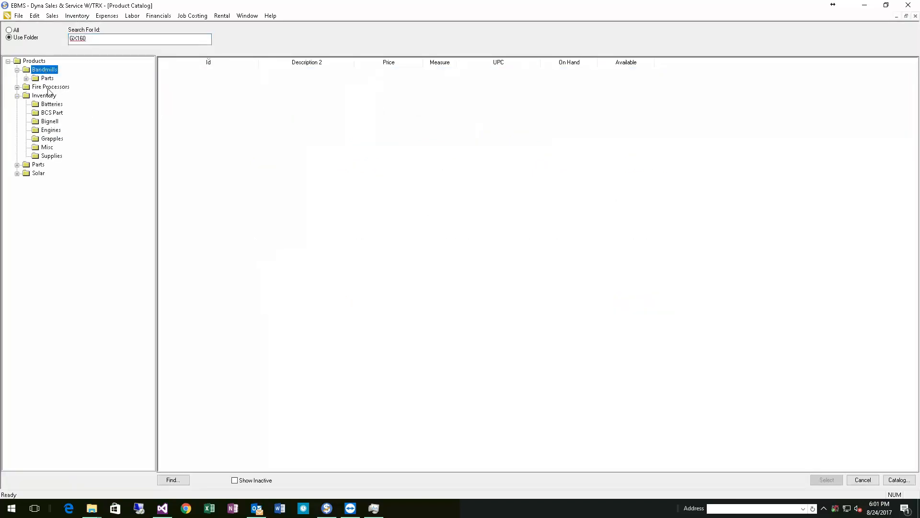
double_click(47, 78)
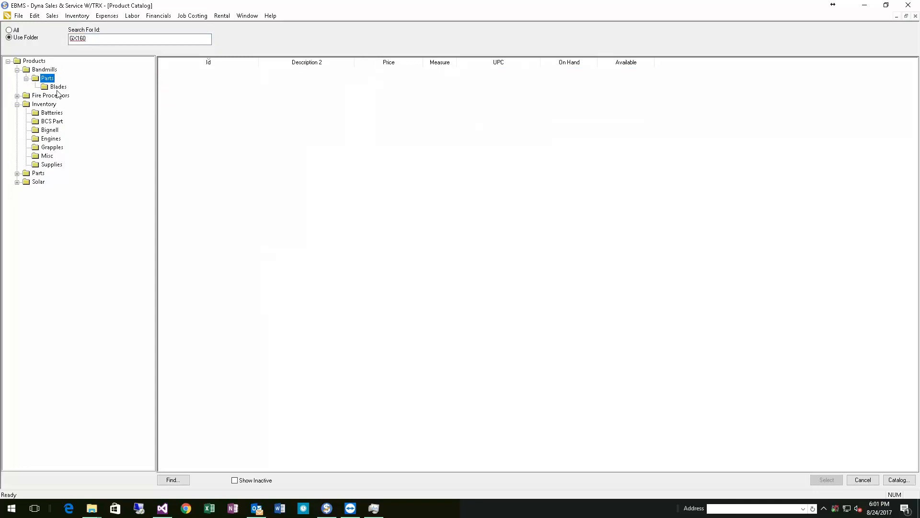
left_click(58, 87)
left_click(284, 102)
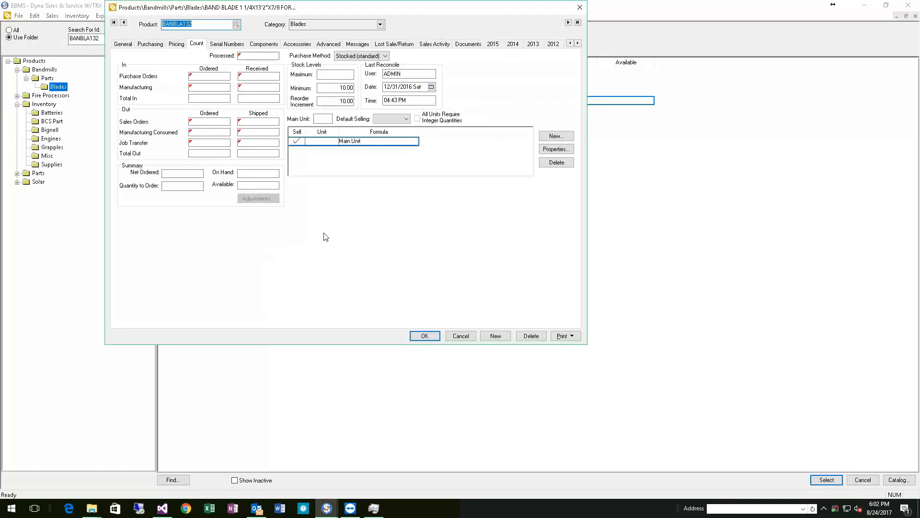
key("Escape")
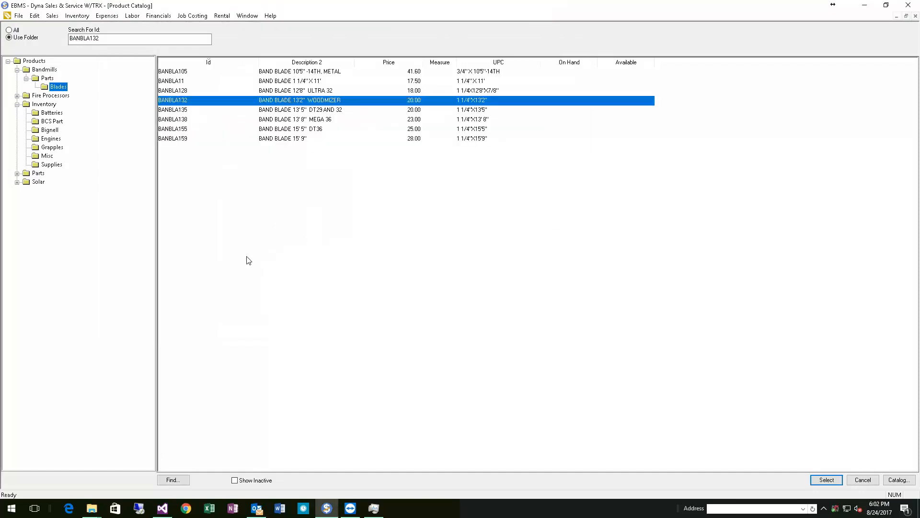
Adjust the on-hand count of bearing BEA UCFL 208-24 in the Parts > Bearings folder to 5, save it, and close the catalog
left_click(38, 173)
left_click(50, 181)
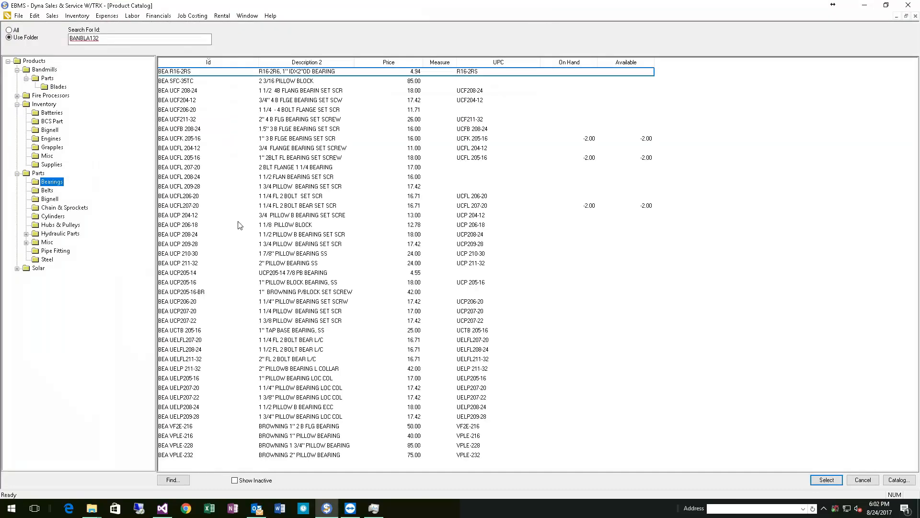
double_click(329, 176)
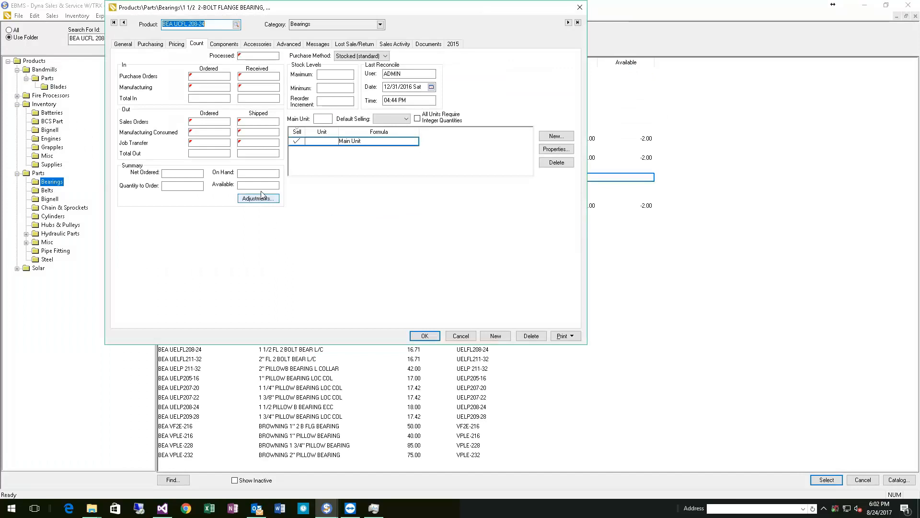
left_click(268, 200)
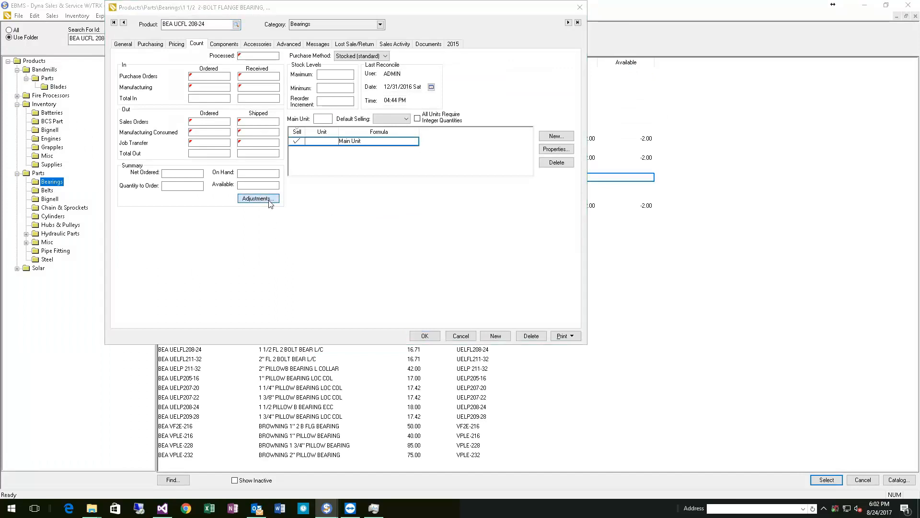
type("5")
key("Tab")
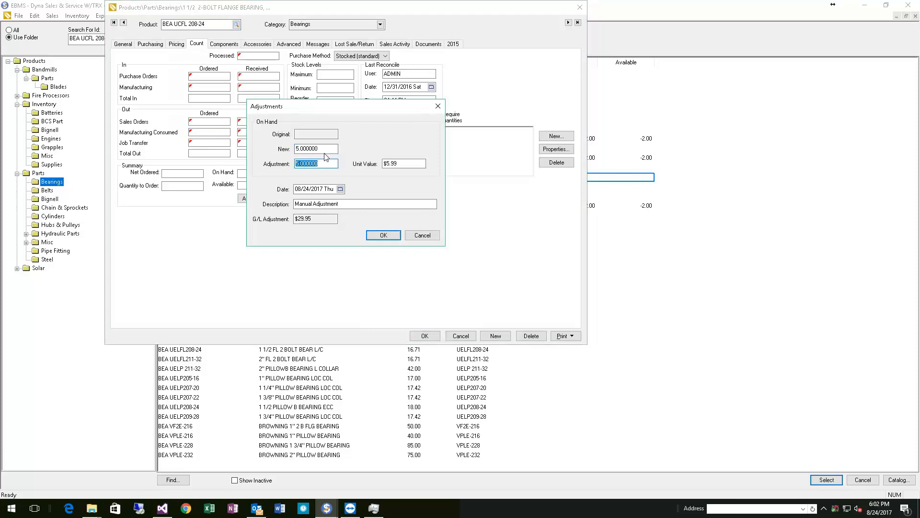
left_click(382, 235)
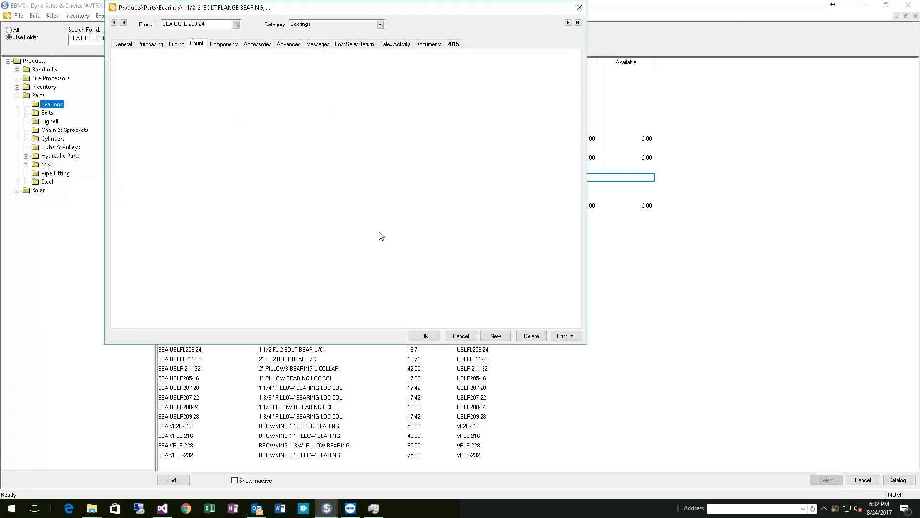
left_click(424, 336)
key("Escape")
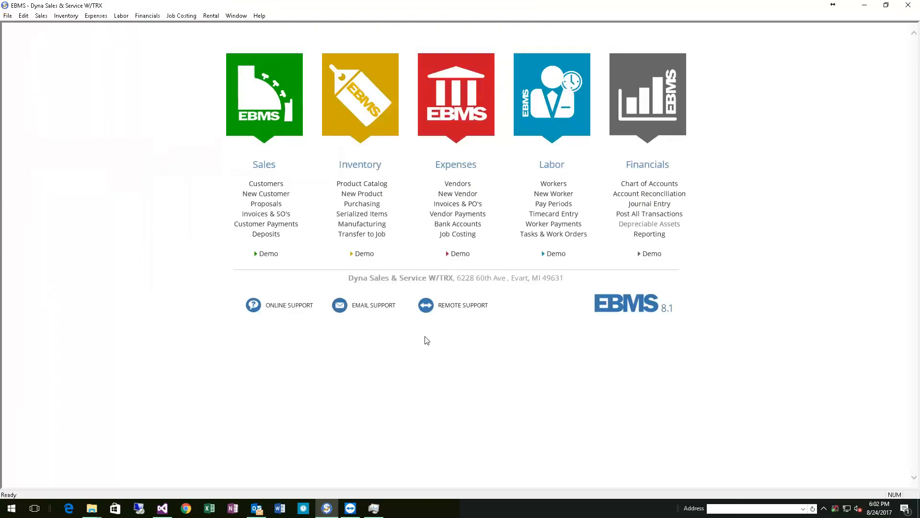
Open the inventory count adjustment batches and run Prepare For Count, accepting exclusive access to the count files
left_click(70, 18)
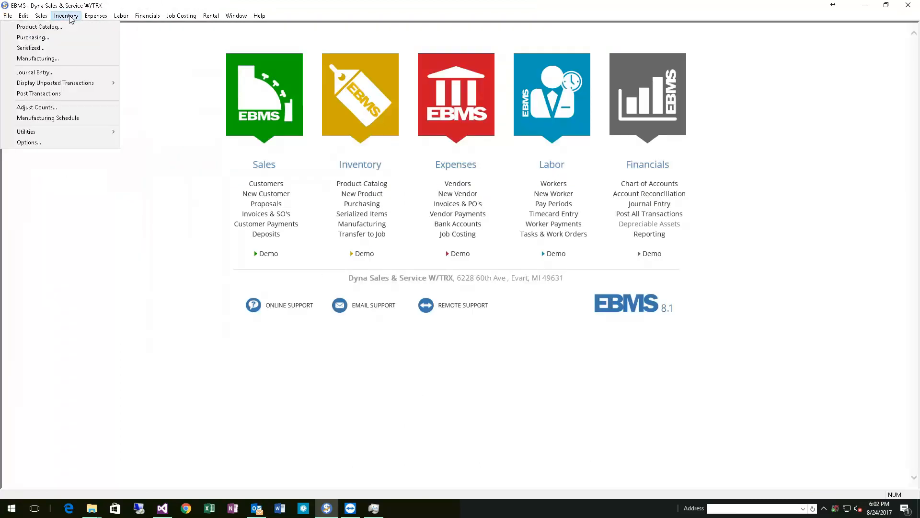
left_click(53, 108)
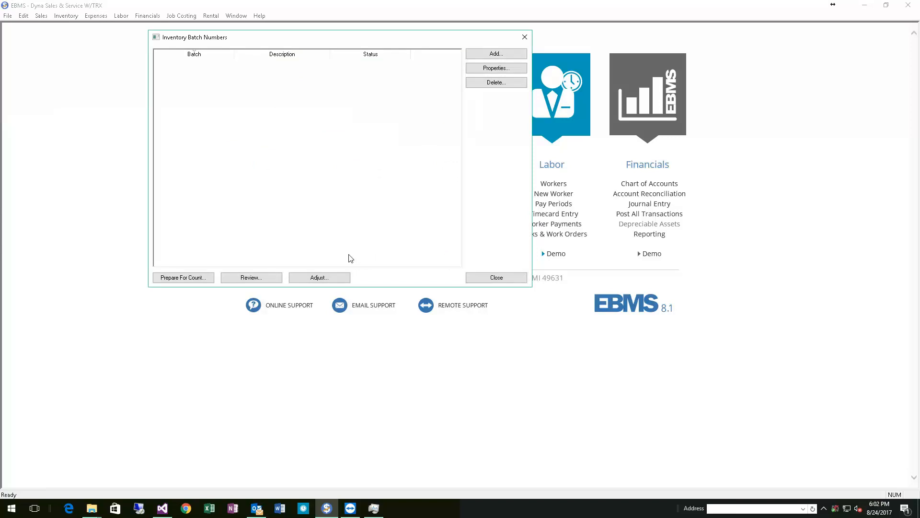
left_click(192, 278)
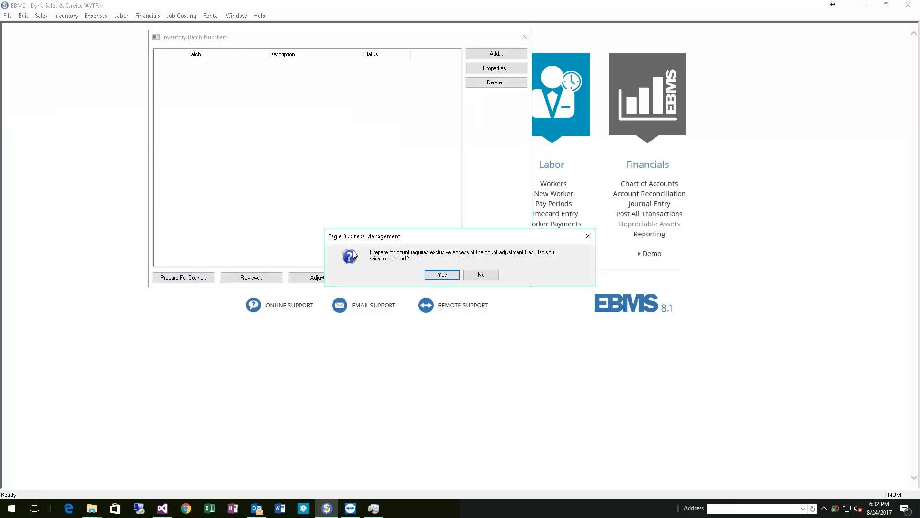
left_click(441, 275)
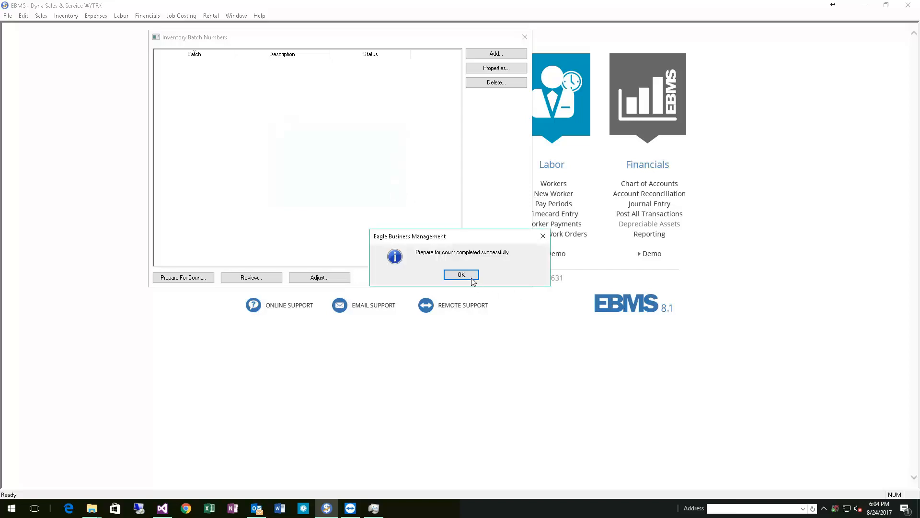
left_click(464, 276)
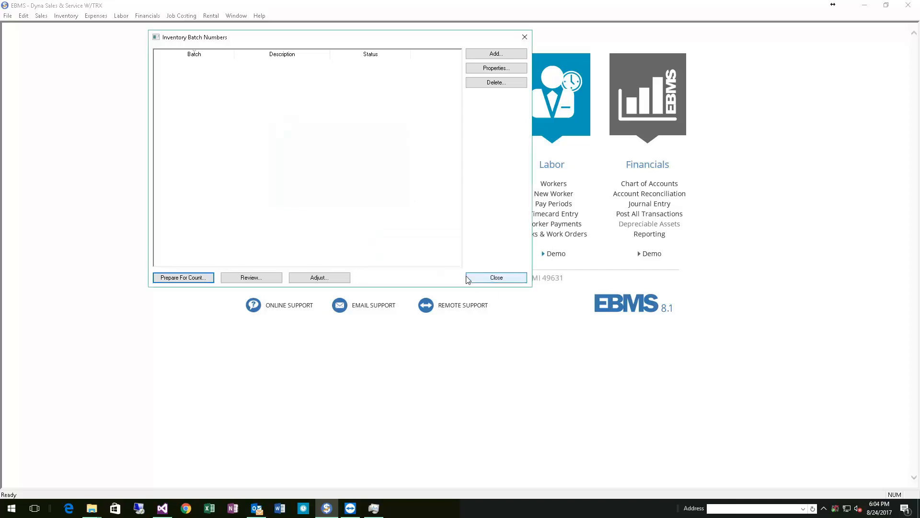
Add an inventory batch named 2017 with the description "Adjustment for 2017 Inventory"
left_click(508, 55)
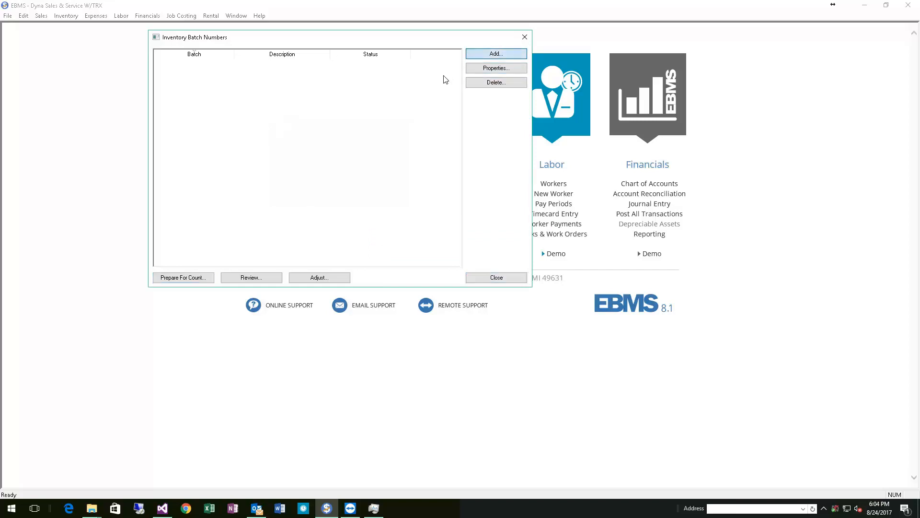
left_click(298, 144)
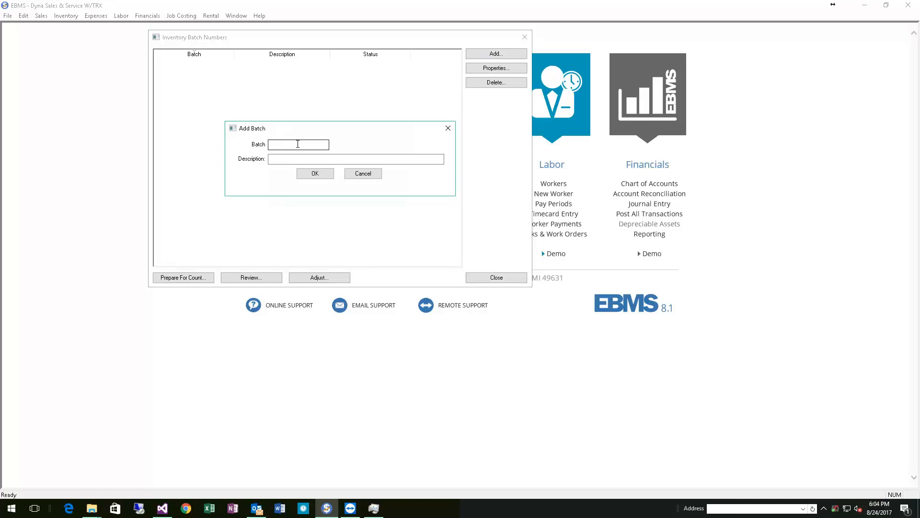
left_click(297, 144)
type("2017")
key("Tab")
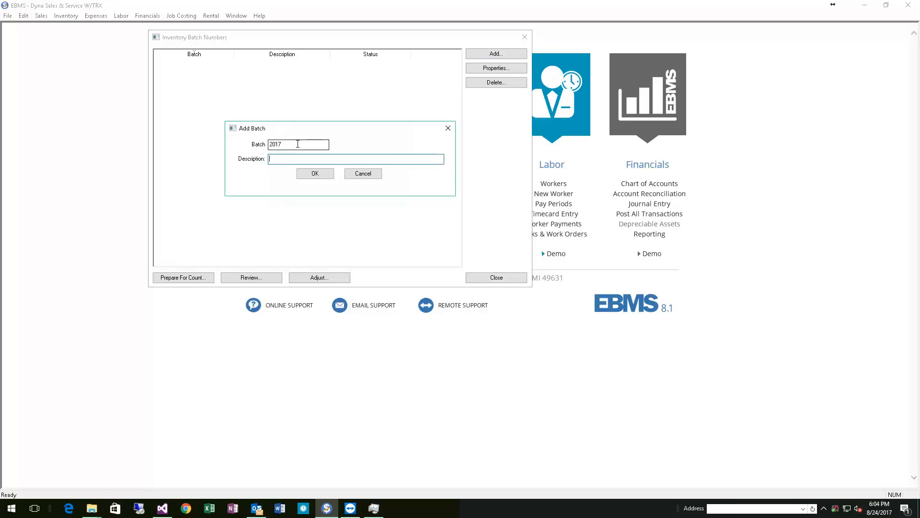
type("Adjustment for 2017 Inventory")
left_click(330, 174)
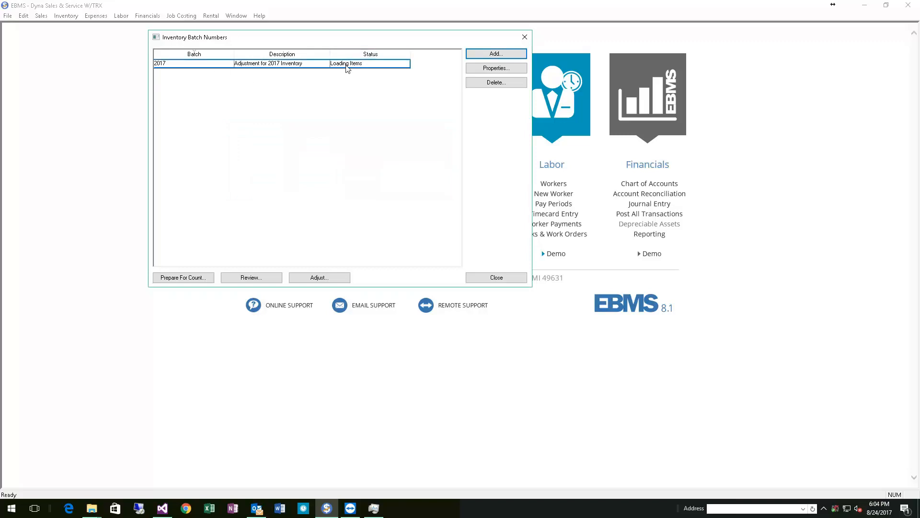
Open the 2017 batch, start a CSV import, and browse to SyncedFolder\Public\DYNSAL\Import\FINAL RECEIVED
left_click(197, 67)
double_click(196, 67)
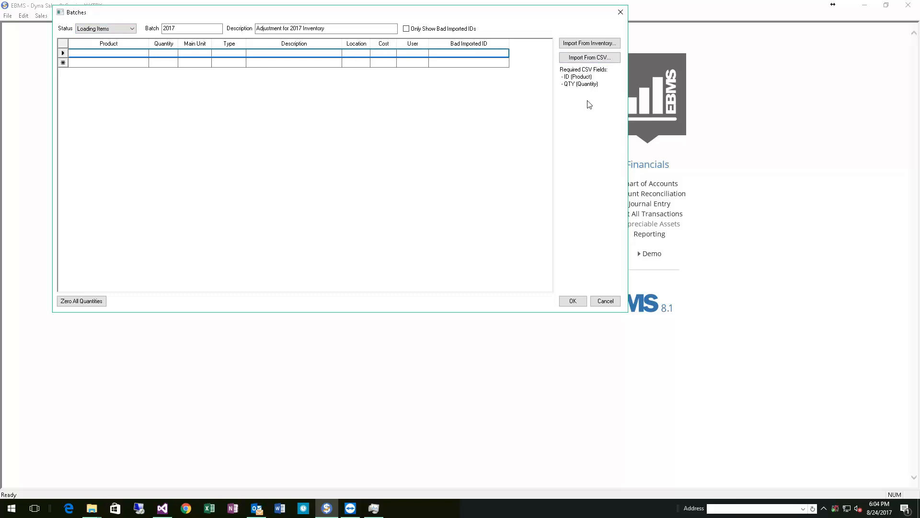
left_click(590, 58)
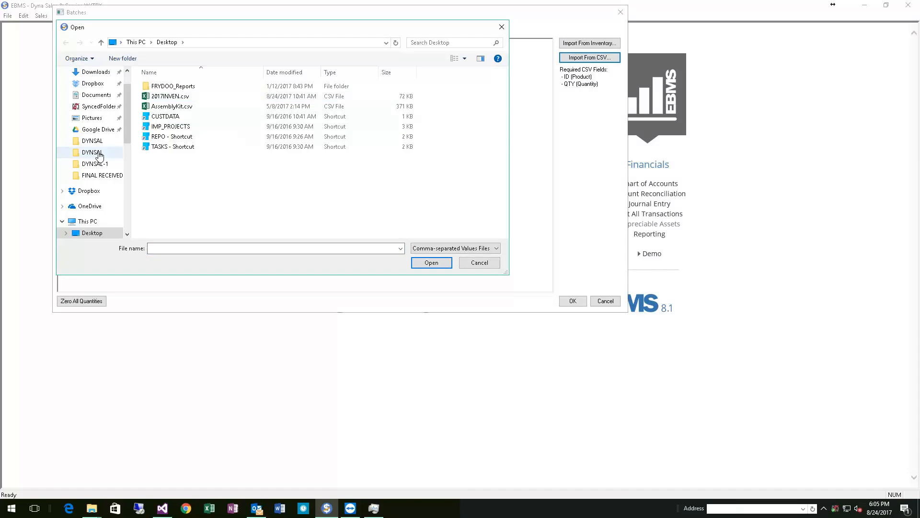
left_click(113, 110)
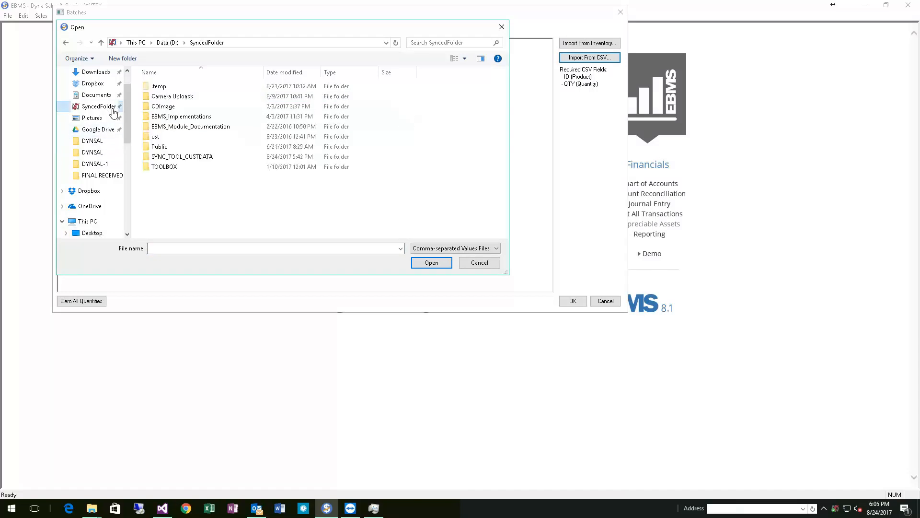
left_click(163, 149)
double_click(163, 148)
double_click(179, 117)
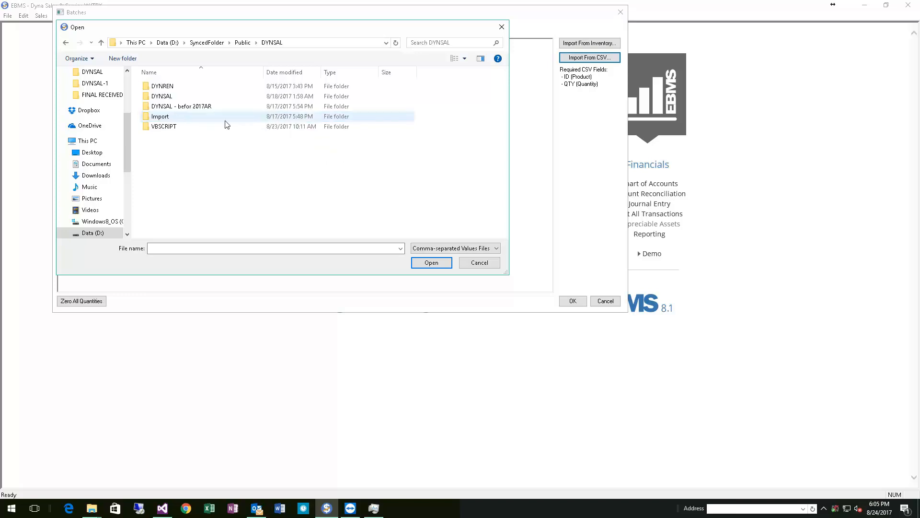
double_click(190, 117)
key("alt+Left")
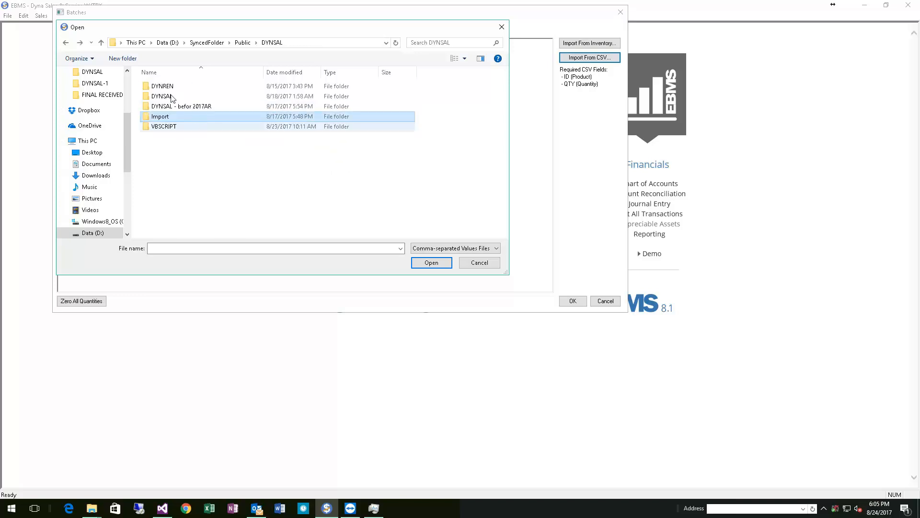
double_click(165, 120)
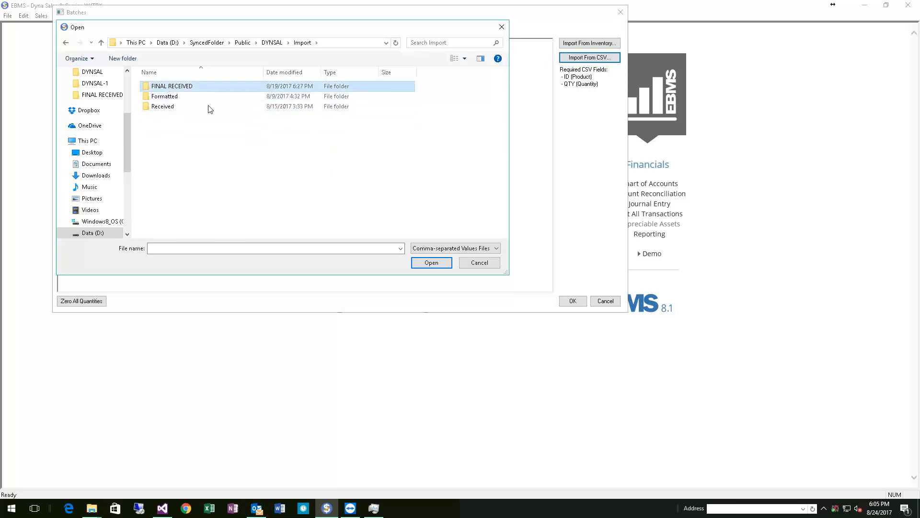
double_click(174, 87)
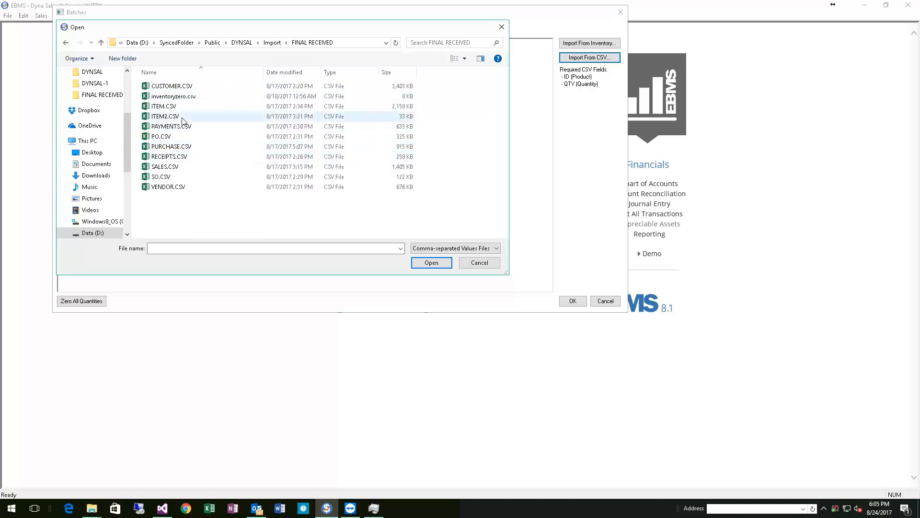
Import inventoryzero.csv into the batch and stop adding items partway through
double_click(173, 96)
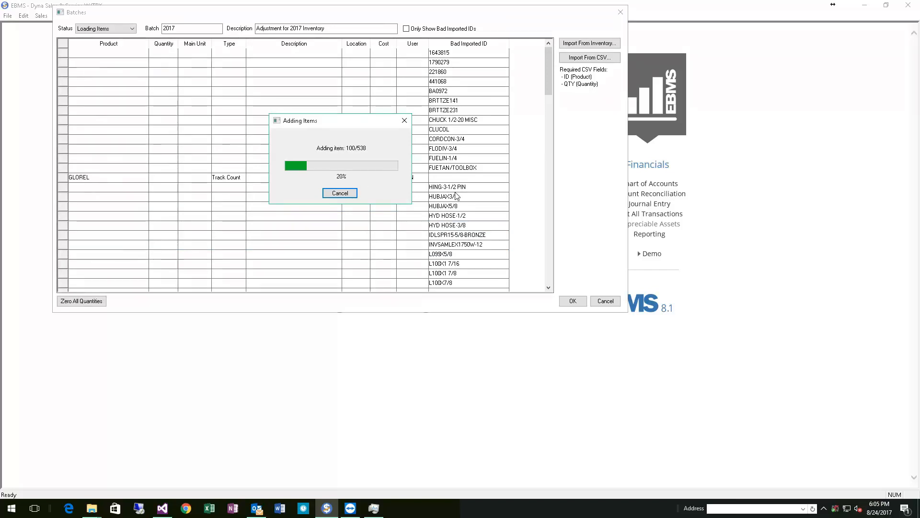
left_click(341, 193)
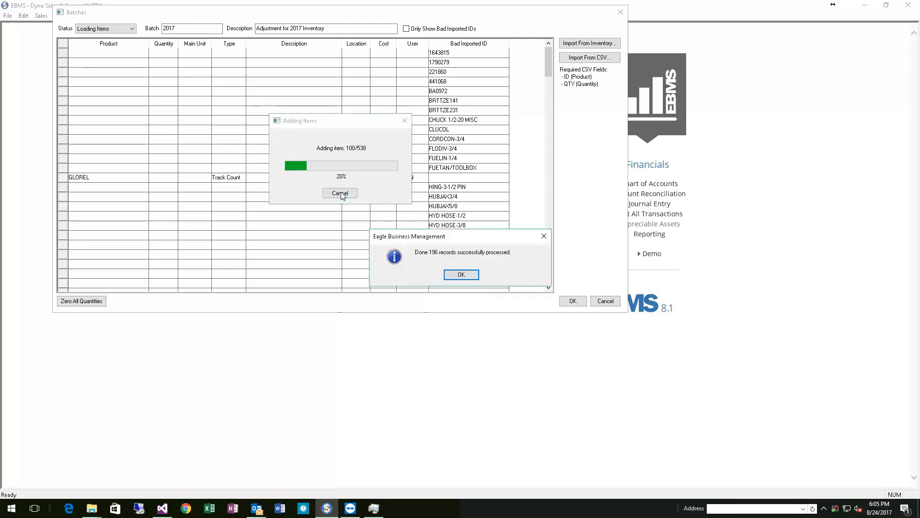
left_click(461, 275)
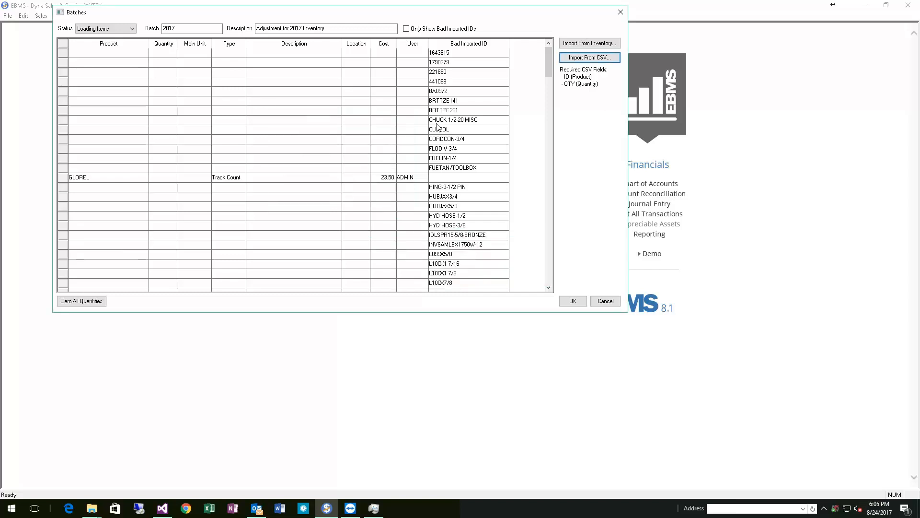
Look up a product for the row with bad imported ID 1790279 and assign SHACOU-1 to it
left_click(457, 72)
left_click(121, 58)
left_click(121, 58)
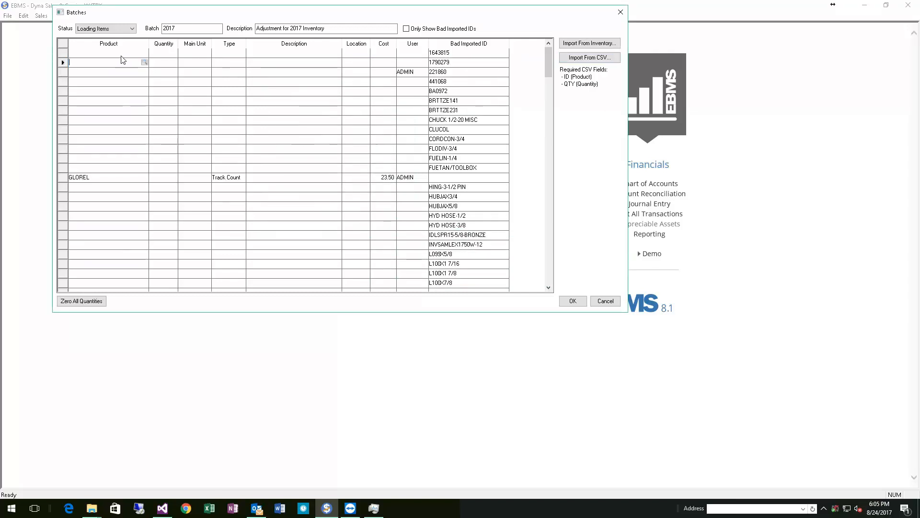
type("1790279")
left_click(144, 63)
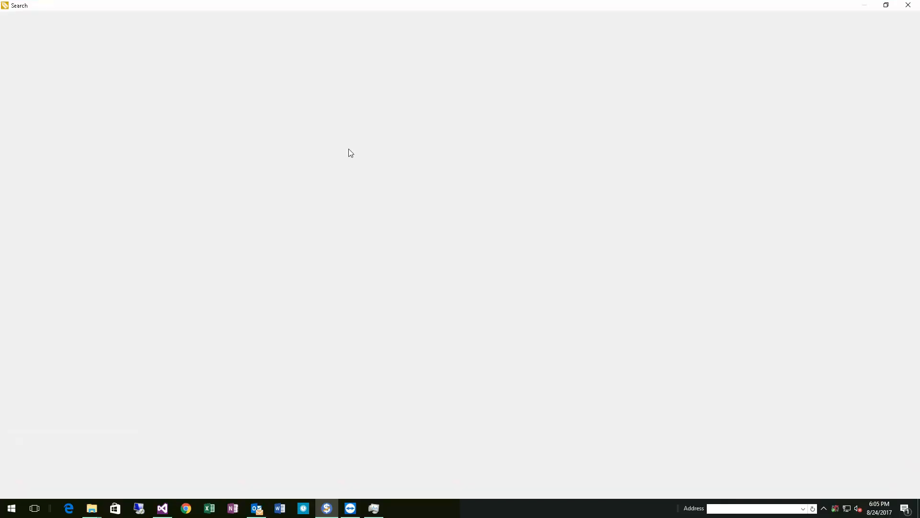
double_click(213, 178)
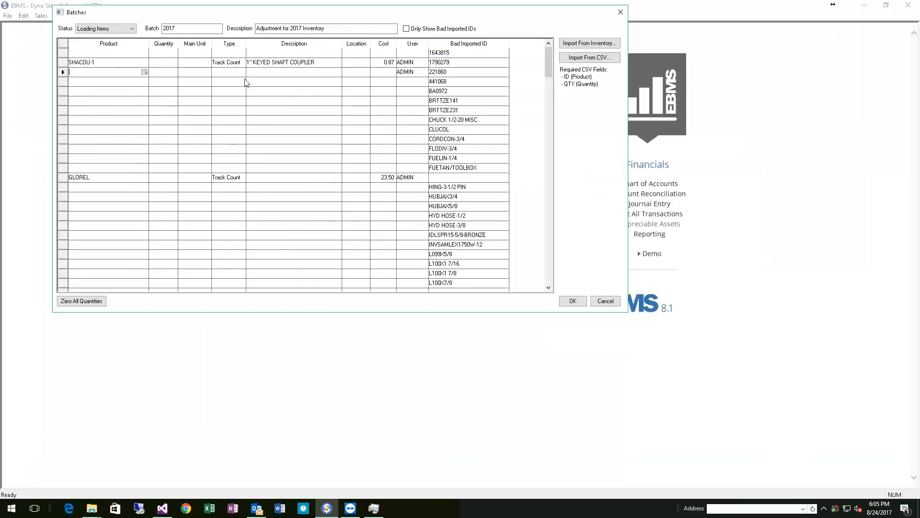
Sort the batch items by product and by bad imported ID, and filter the list to only bad imported IDs
left_click(134, 44)
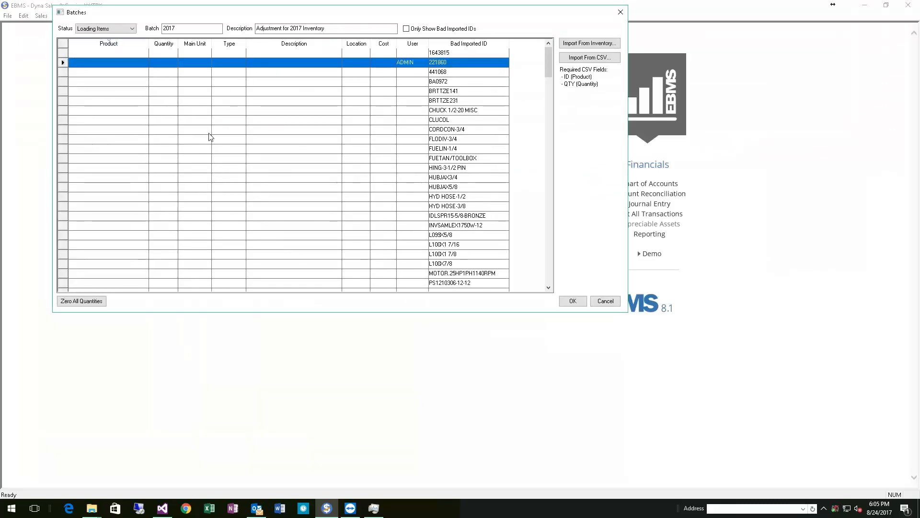
left_click(479, 44)
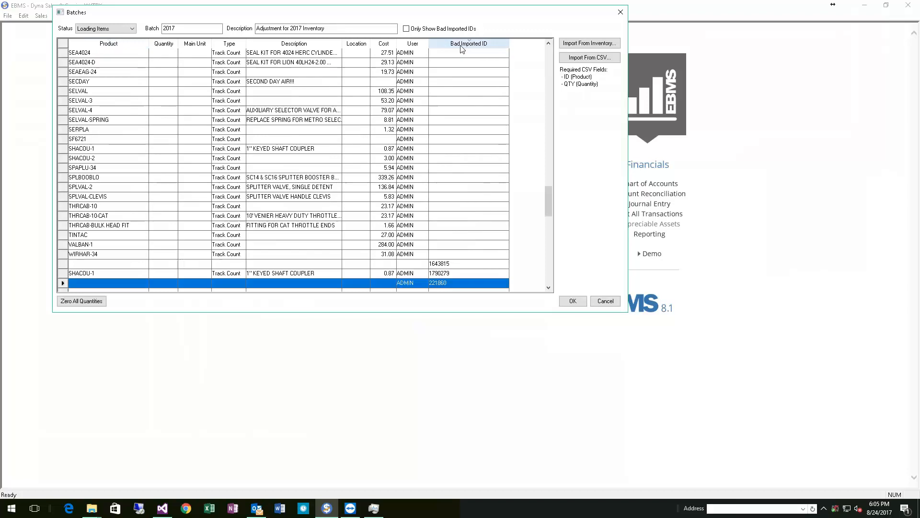
left_click(406, 30)
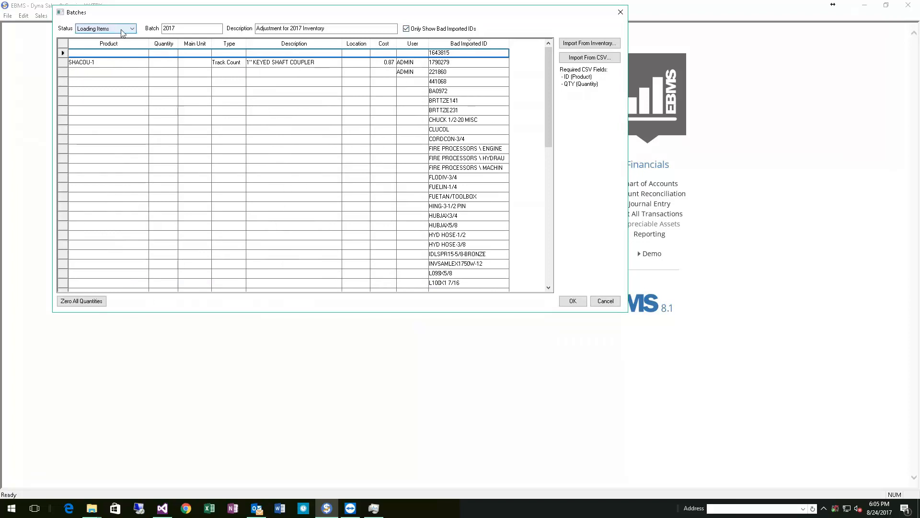
Add the products from the Inventory\Batteries folder to the batch by importing from inventory
left_click(589, 44)
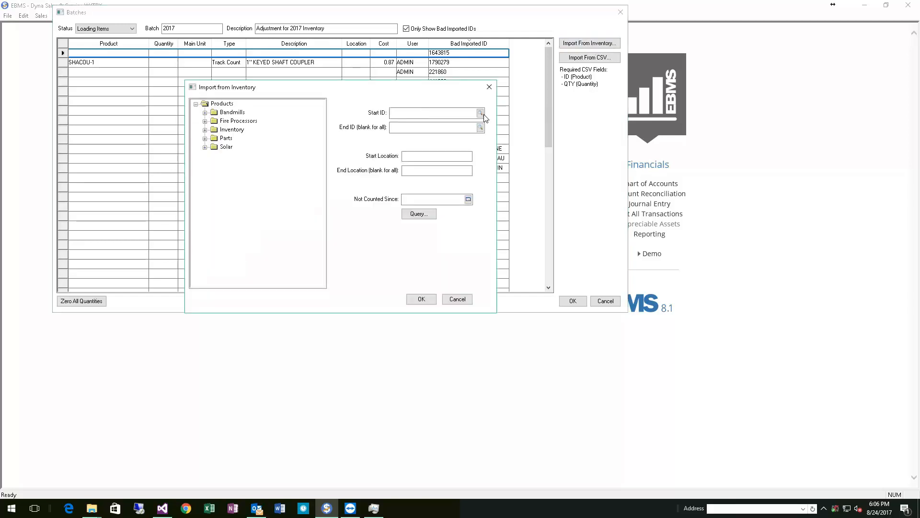
double_click(235, 131)
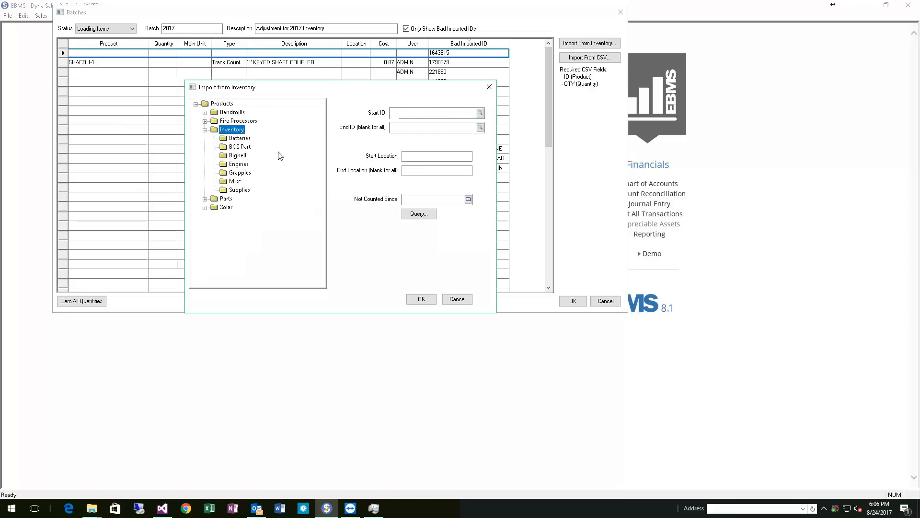
left_click(241, 140)
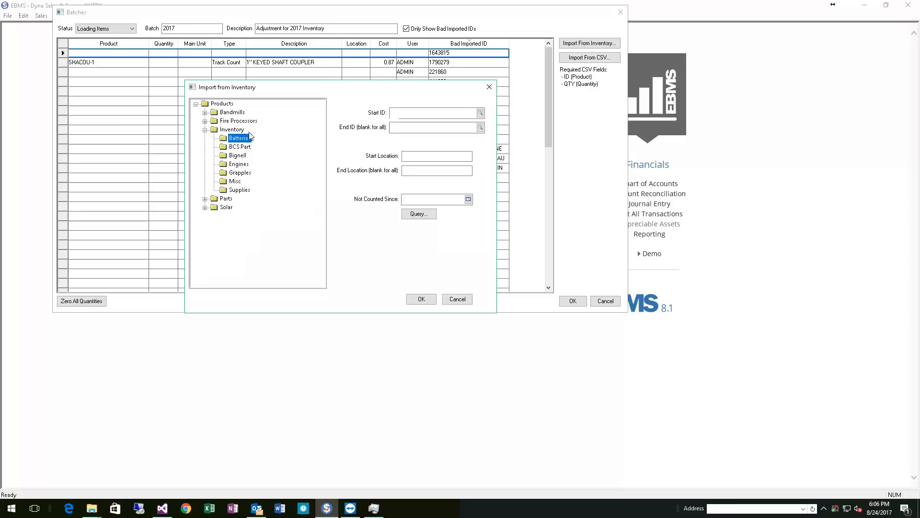
left_click(406, 113)
left_click(422, 299)
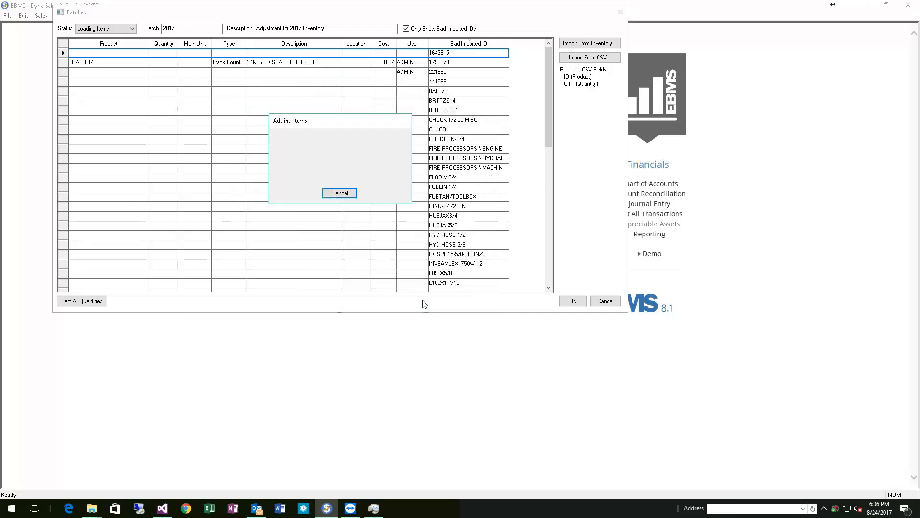
Remove the bad imported ID filter and sort all batch items by product to find the battery items
left_click(407, 28)
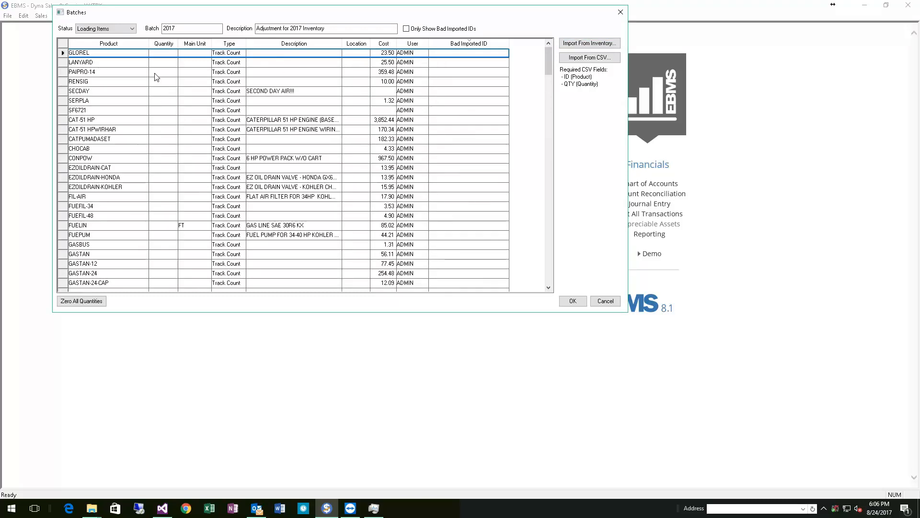
left_click(115, 44)
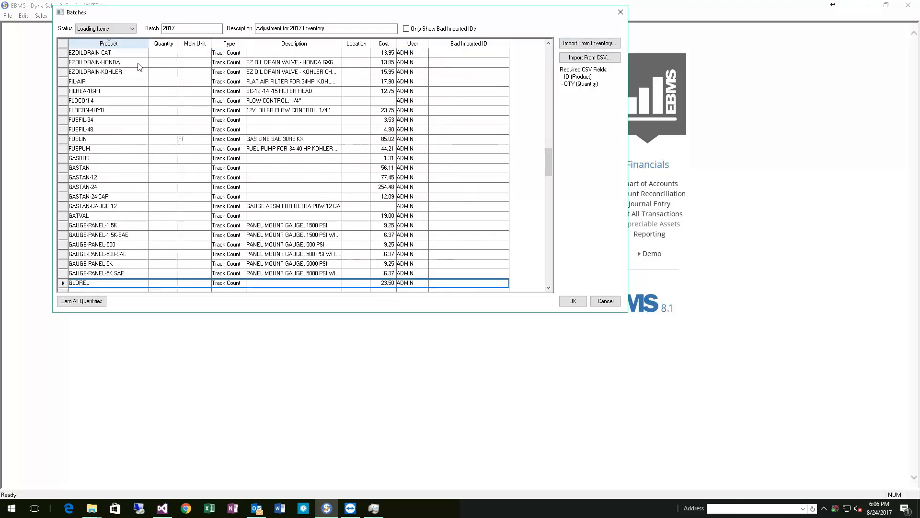
left_click_drag(548, 162, 551, 48)
scroll(540, 107, "down", 20)
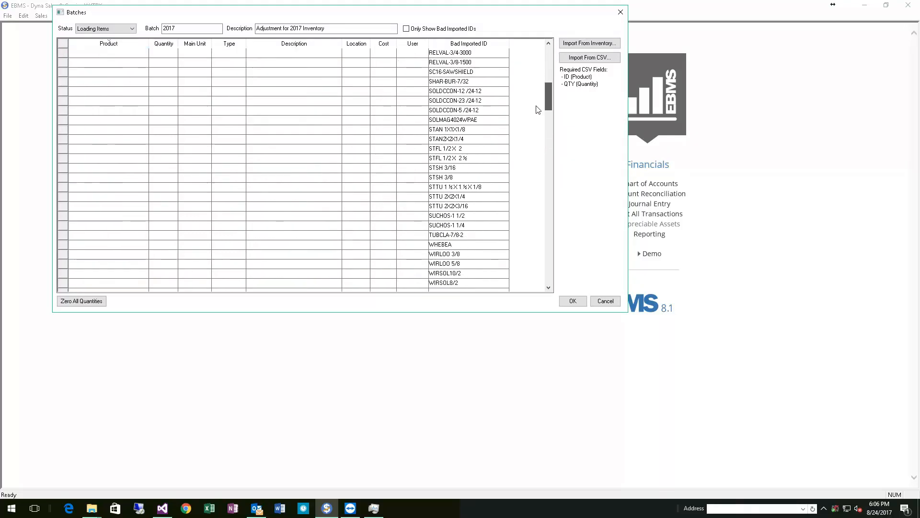
Enter counted quantities of 10, 2, 35, 15 and 10 for the products BAT-8DHD-50 through BAT-D-CELL
left_click(106, 91)
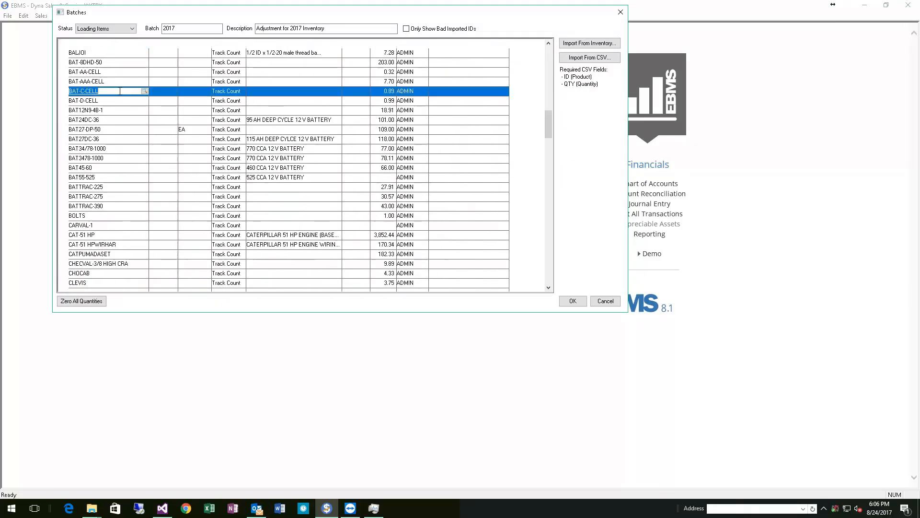
left_click(173, 67)
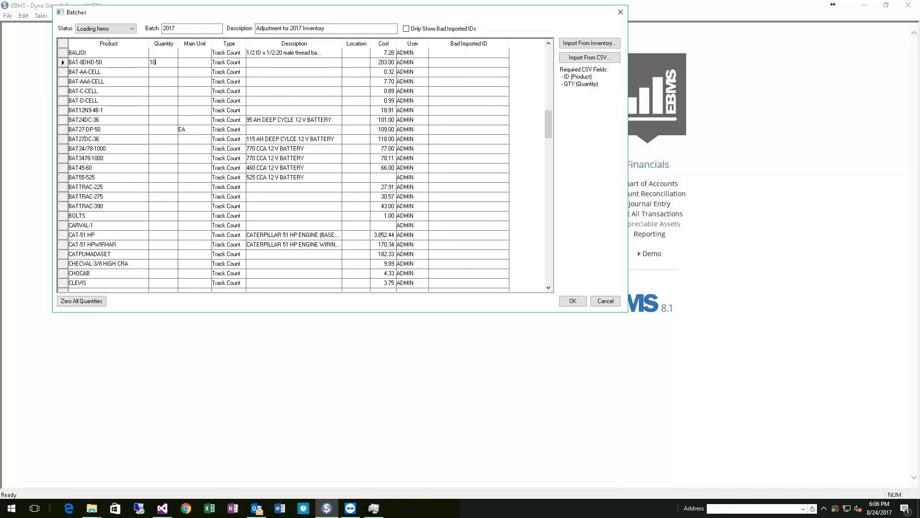
type("2351564")
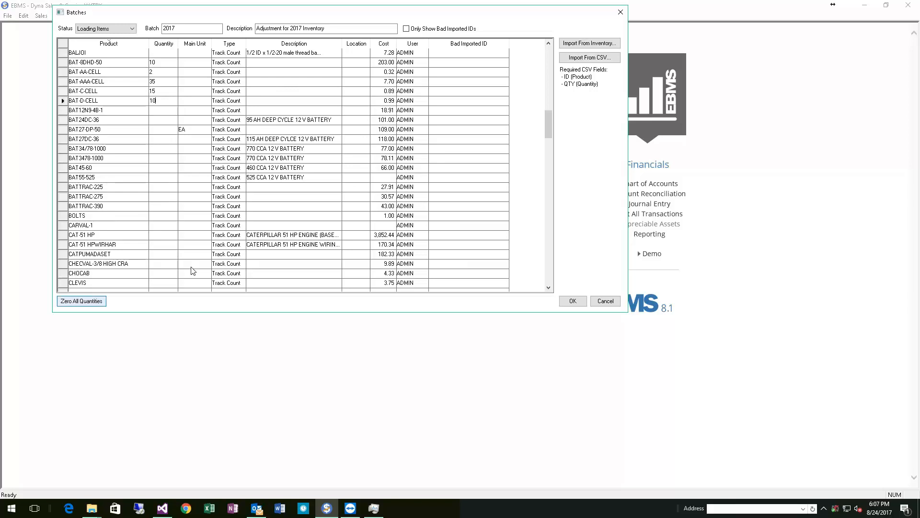
Zero all quantities in the batch, set its status to Counting Complete, and save it
left_click(82, 302)
left_click(442, 274)
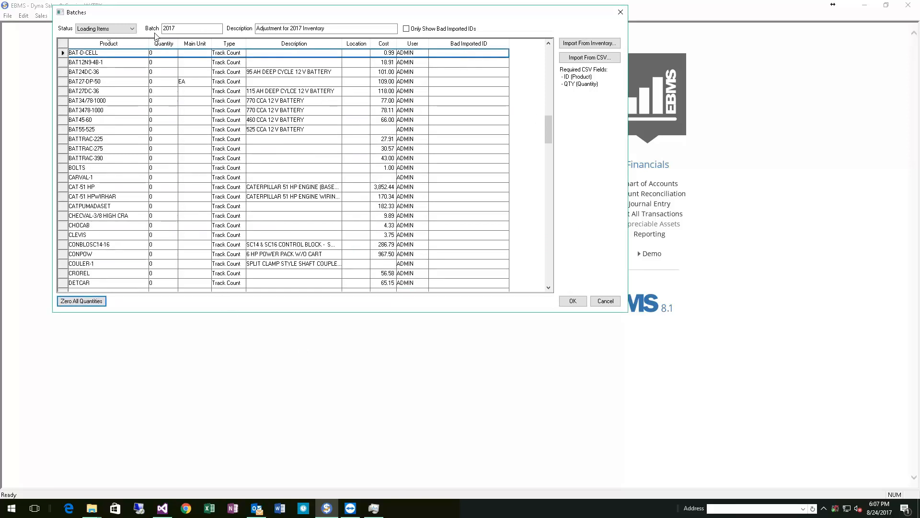
left_click(121, 29)
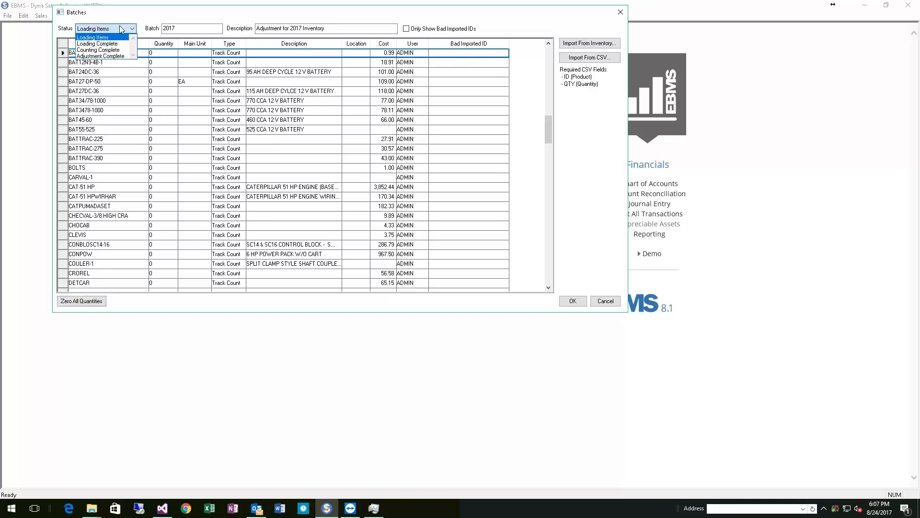
left_click(108, 50)
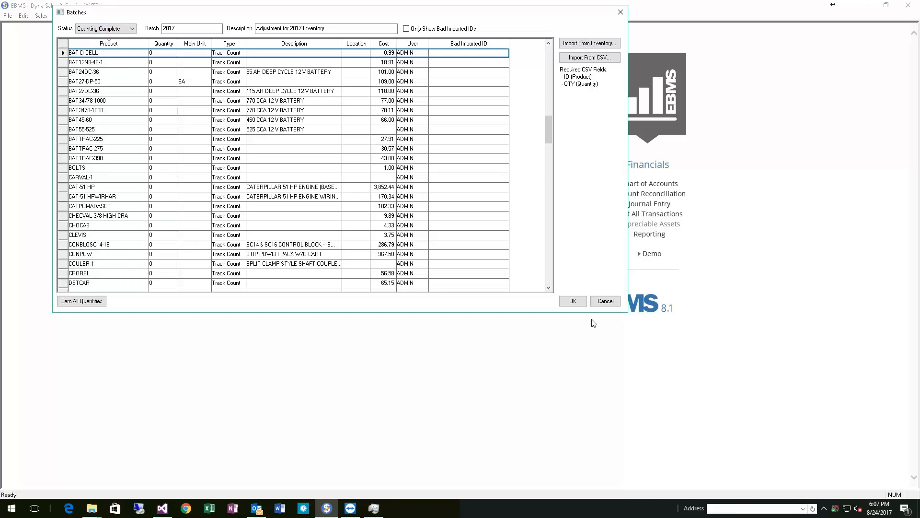
left_click(577, 302)
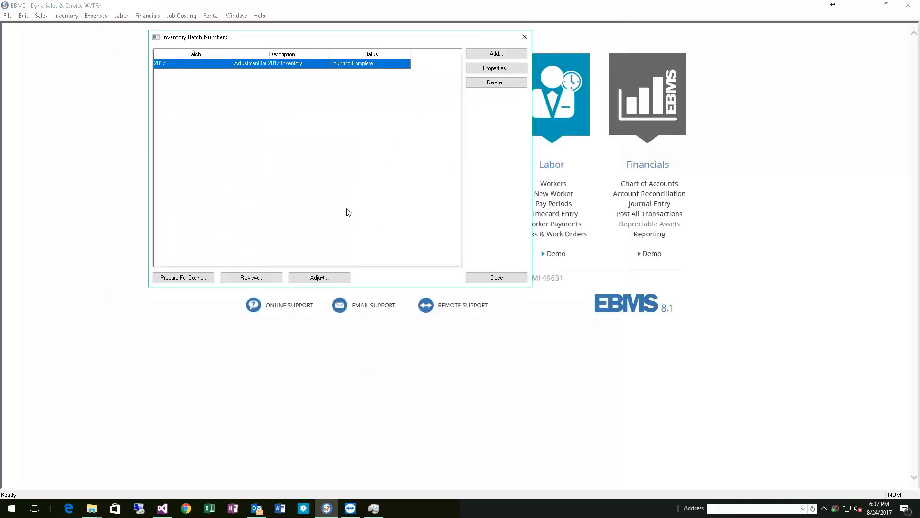
Adjust the on-hand inventory for the 2017 batch to the quantity counted, with an adjustment date of 07/31/2017
left_click(326, 277)
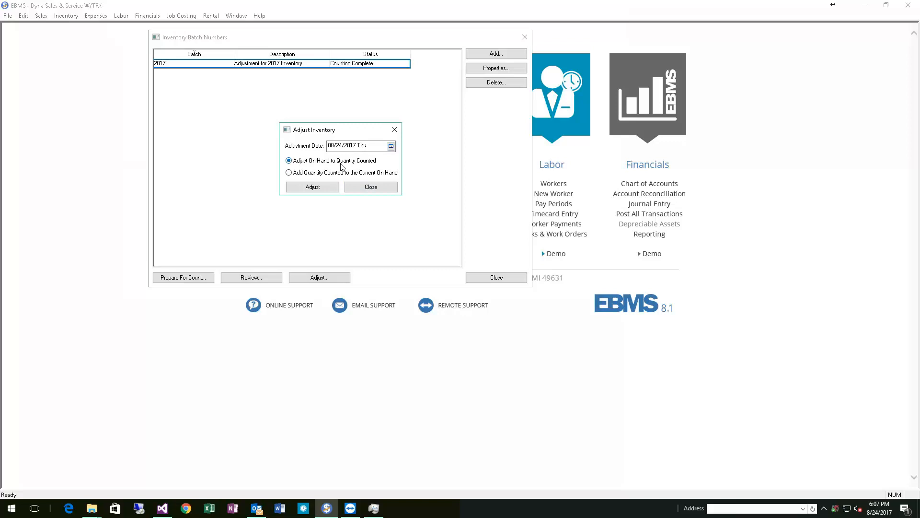
left_click(391, 145)
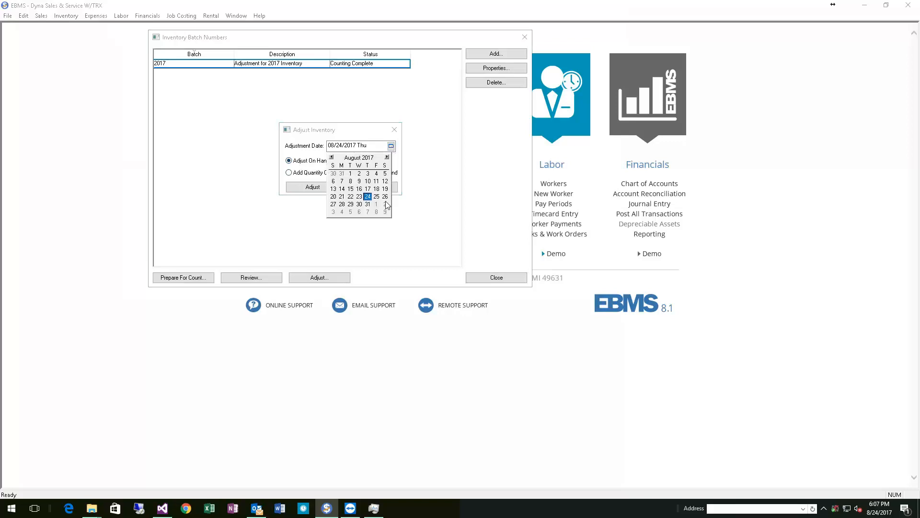
left_click(343, 177)
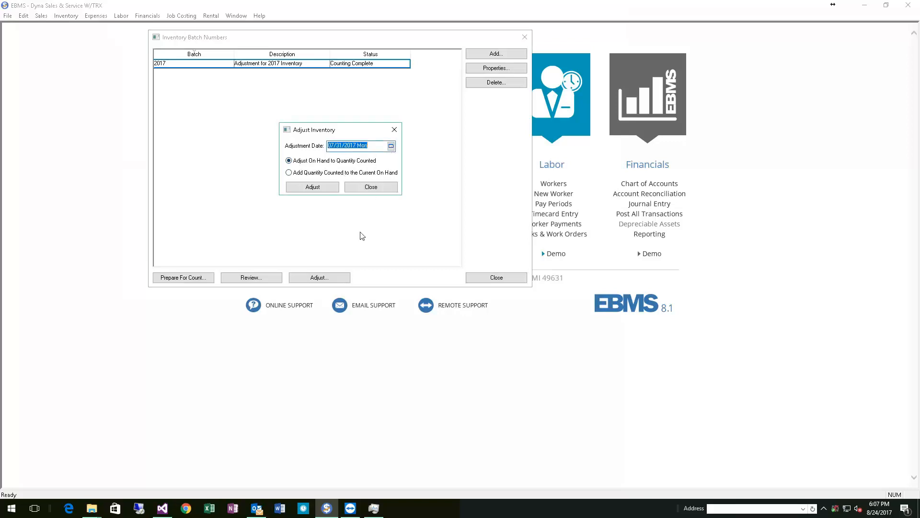
left_click(320, 187)
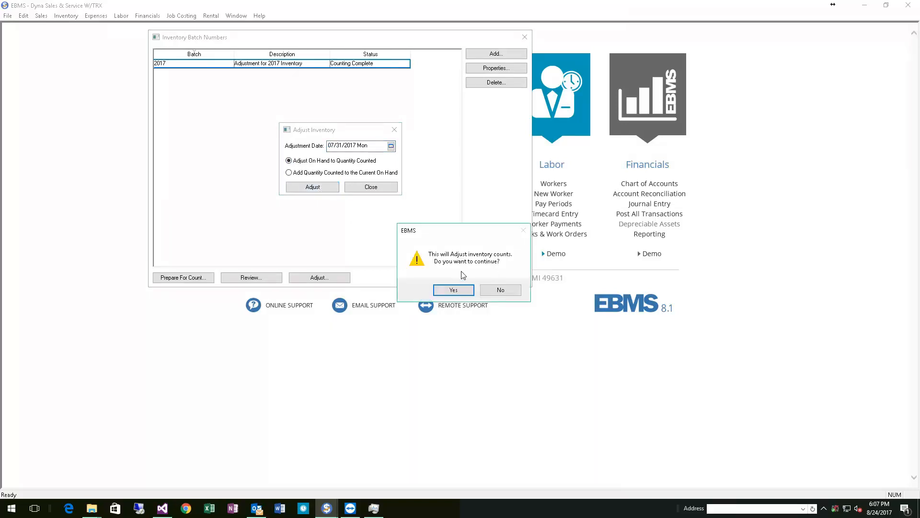
left_click(454, 291)
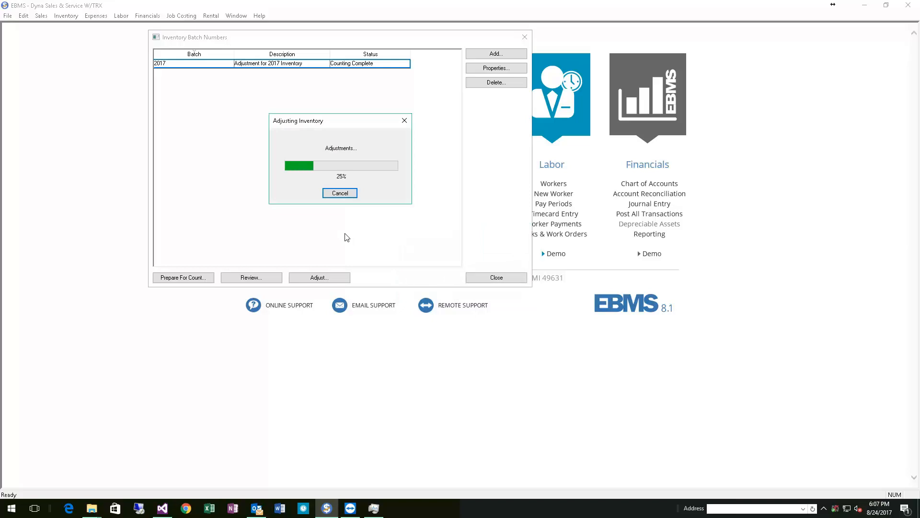